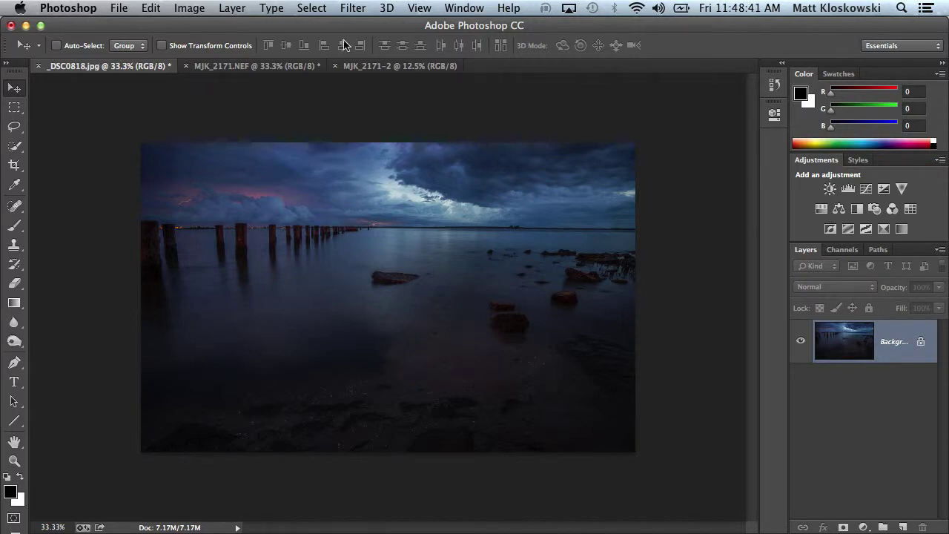
# Step: Open the photo in the Camera Raw Filter, and reposition and enlarge the filter window to fill the screen
pyautogui.click(349, 9)
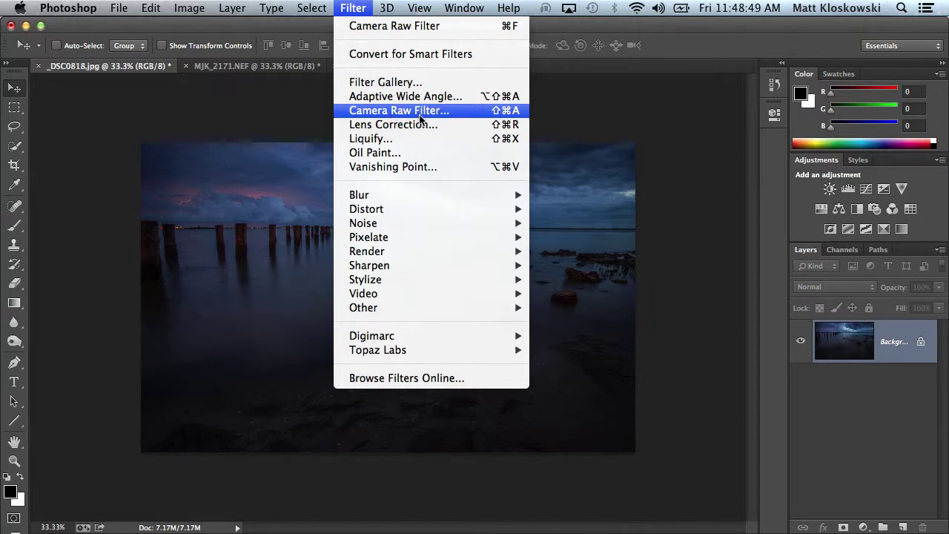
pyautogui.click(357, 10)
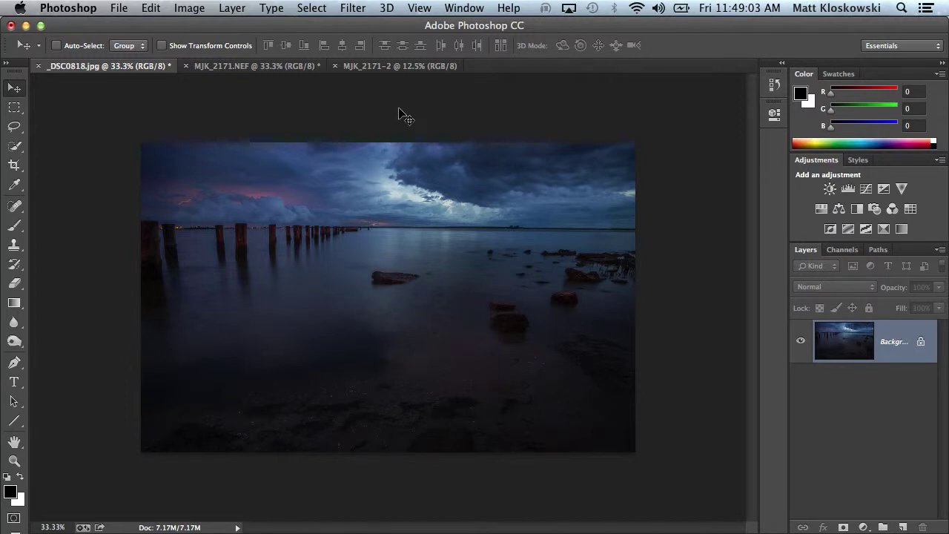
pyautogui.click(353, 9)
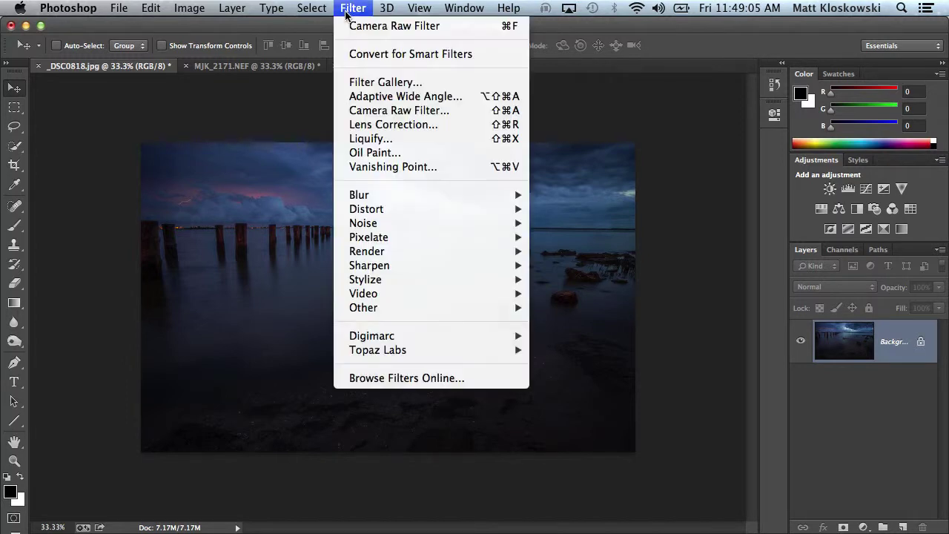
pyautogui.click(386, 111)
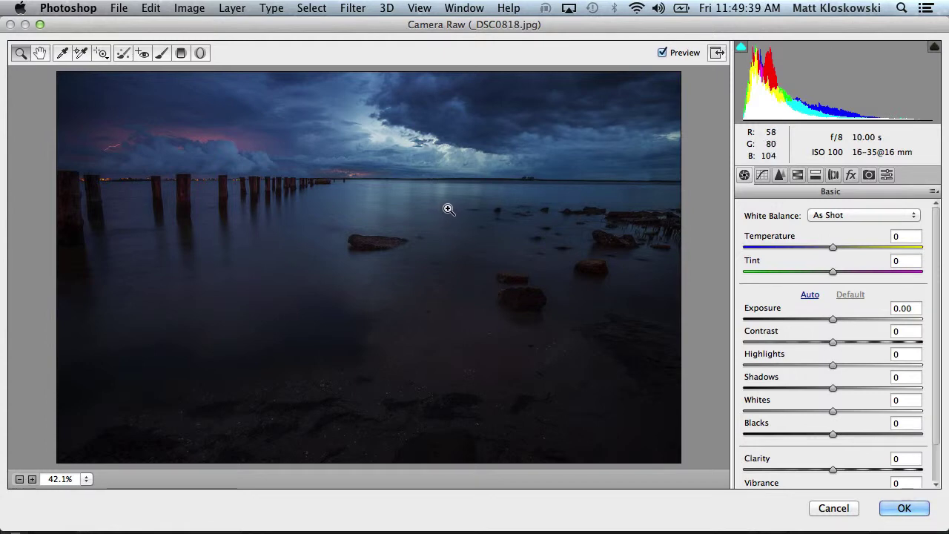
pyautogui.moveTo(516, 18); pyautogui.dragTo(430, 358)
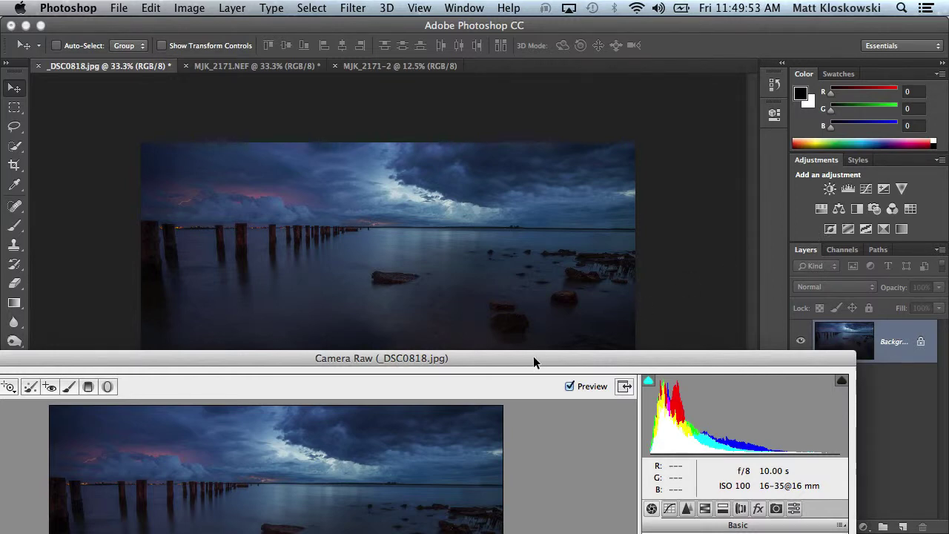
pyautogui.moveTo(533, 356); pyautogui.dragTo(624, 46)
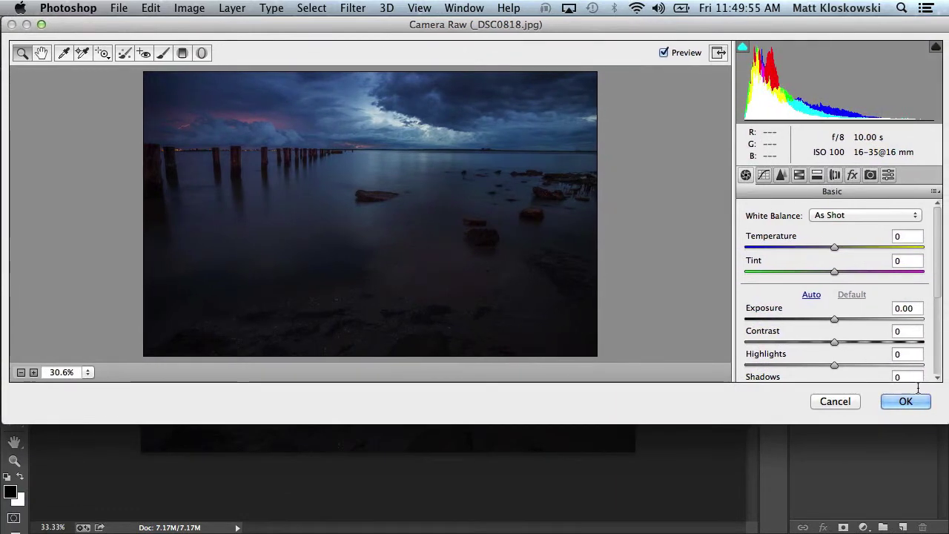
pyautogui.moveTo(938, 421); pyautogui.dragTo(939, 528)
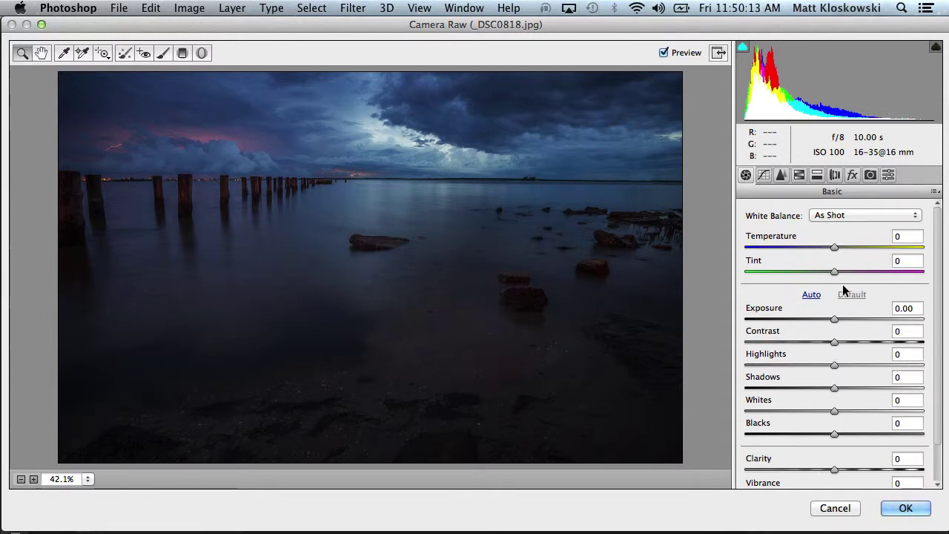
# Step: Raise the photo's exposure, set Temperature to +12 and Tint to +6, and apply the Camera Raw adjustments
pyautogui.moveTo(836, 319); pyautogui.dragTo(847, 315)
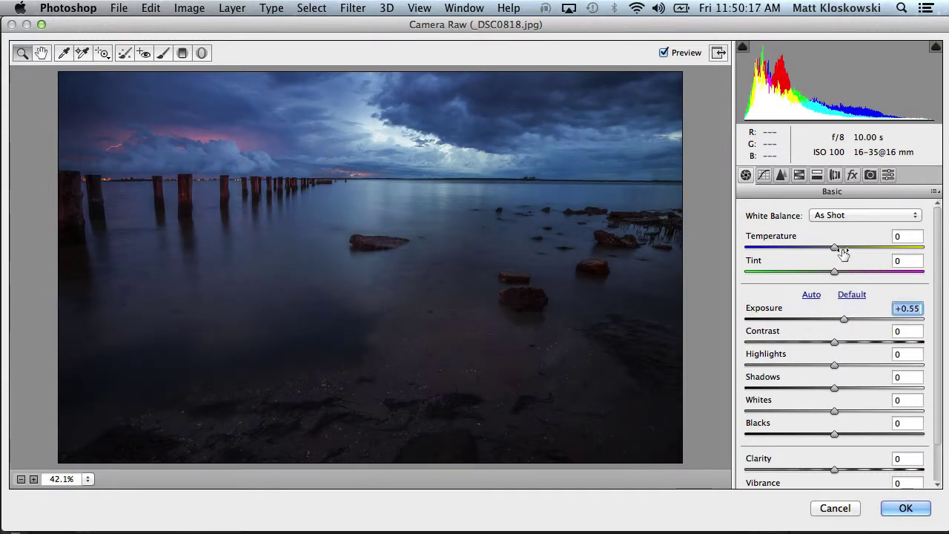
pyautogui.moveTo(837, 247); pyautogui.dragTo(842, 270)
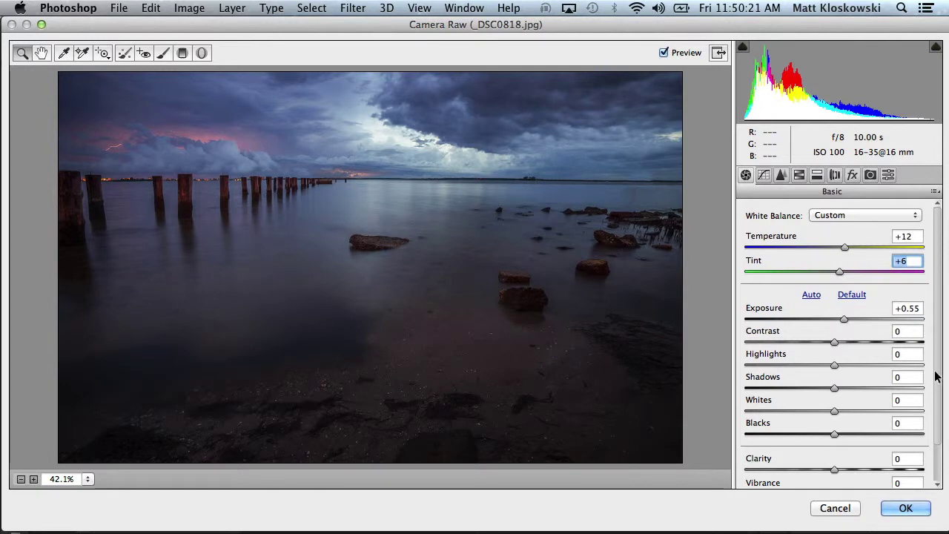
pyautogui.scroll(-3, 900, 454)
pyautogui.moveTo(837, 474)
pyautogui.mouseDown()
pyautogui.moveTo(853, 475)
pyautogui.moveTo(842, 475)
pyautogui.mouseUp()
pyautogui.moveTo(843, 275); pyautogui.dragTo(858, 276)
pyautogui.click(906, 508)
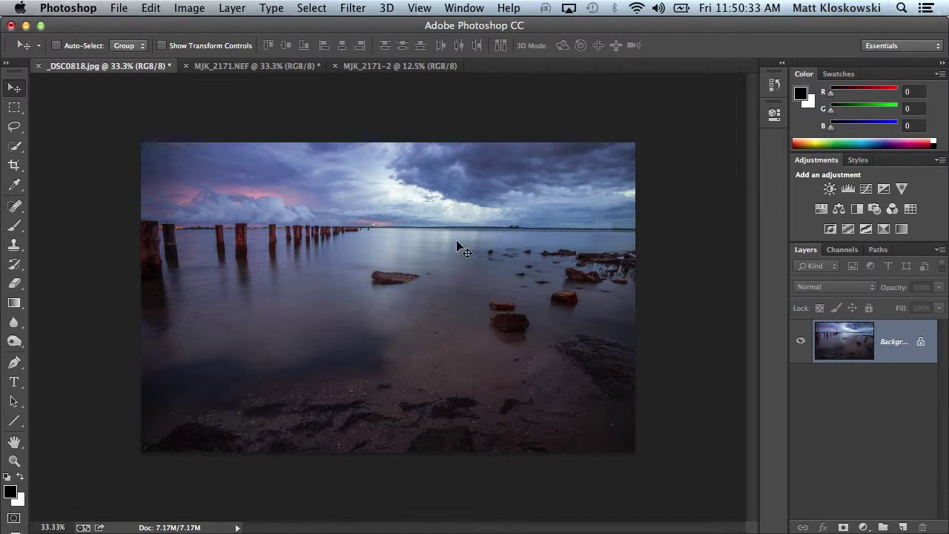
# Step: Check the Camera Raw Filter's settings on the already adjusted photo without applying anything, and undo the applied adjustments
pyautogui.click(351, 9)
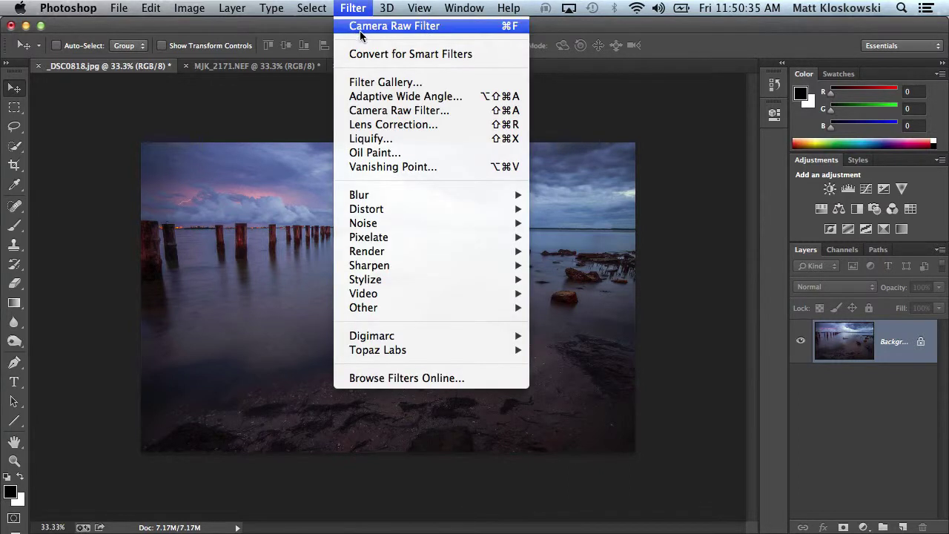
pyautogui.click(380, 111)
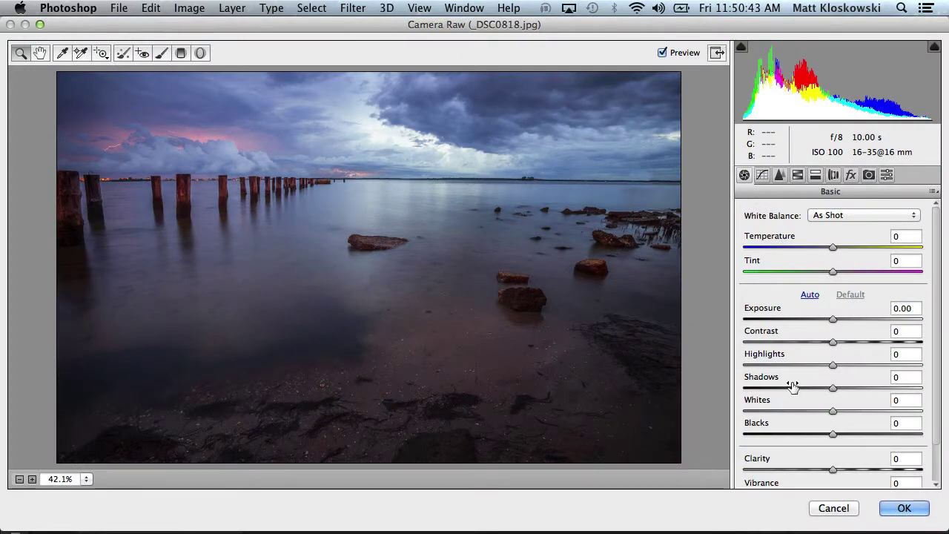
pyautogui.click(832, 508)
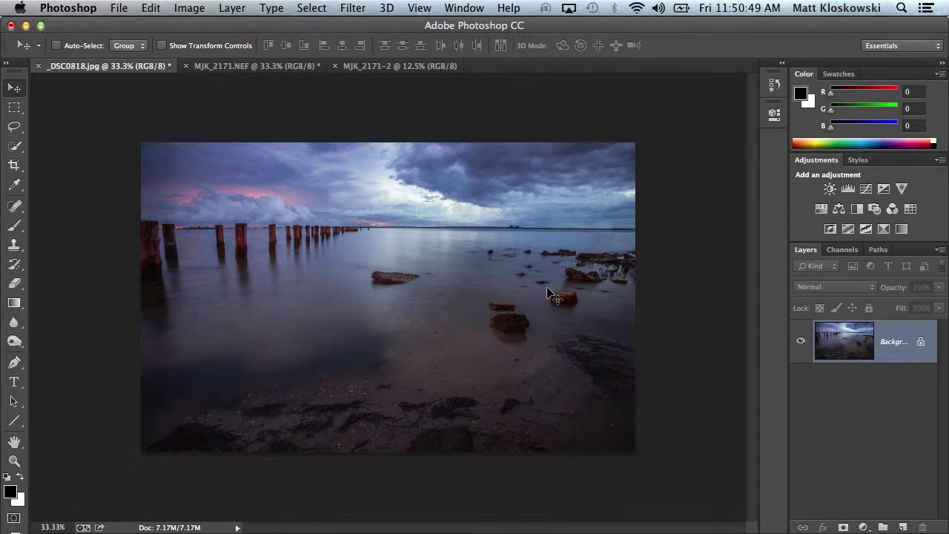
pyautogui.hotkey('ctrl', 'z')
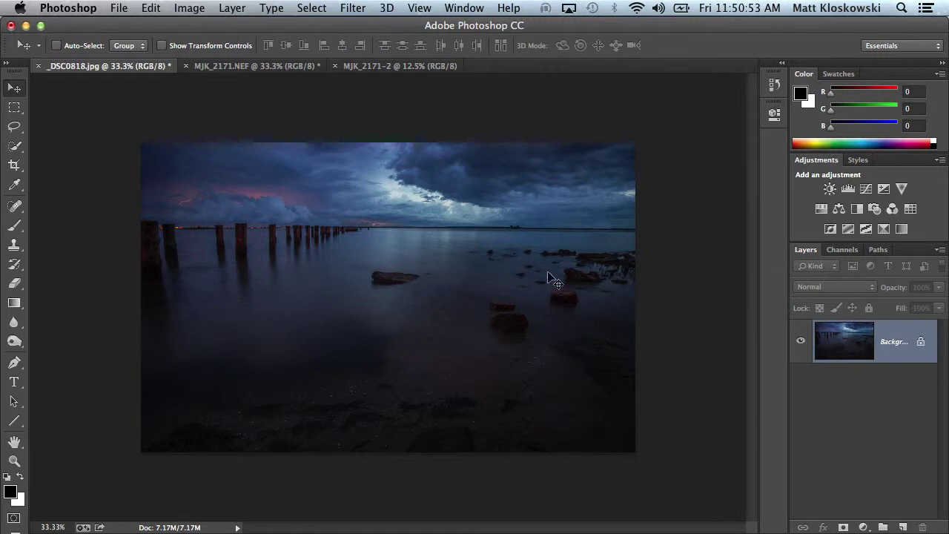
# Step: Convert the Background layer to a smart object for smart filters
pyautogui.click(353, 9)
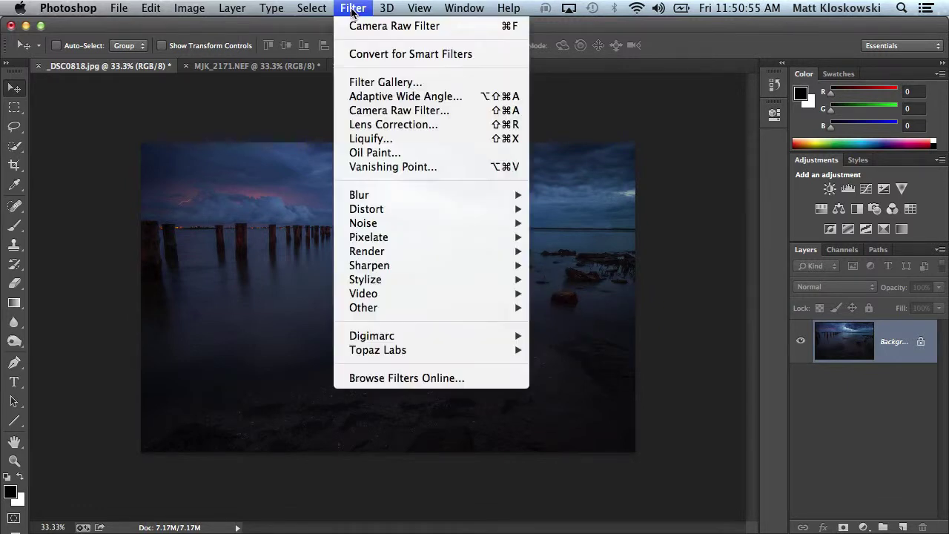
pyautogui.click(417, 57)
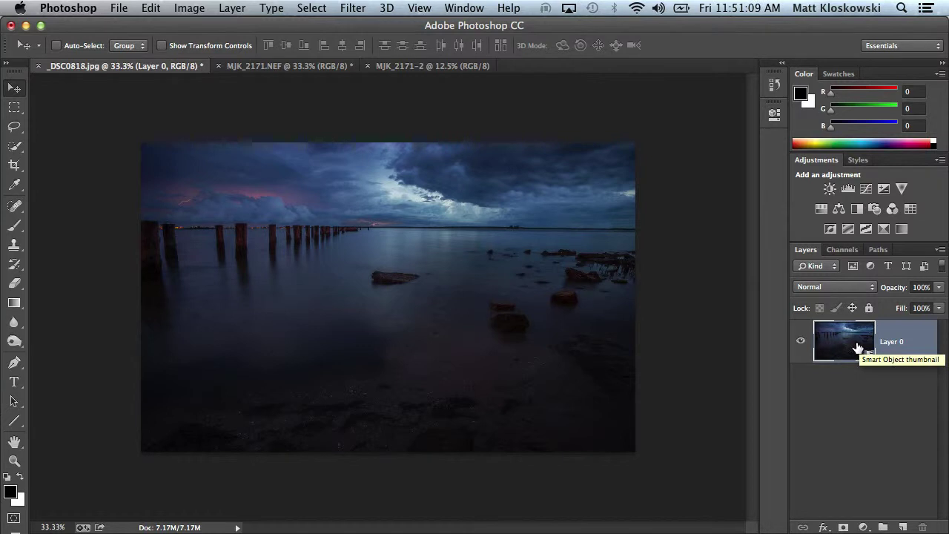
# Step: Apply Unsharp Mask to the smart object with an amount of 247%, radius 1.4 pixels and threshold 0
pyautogui.click(352, 8)
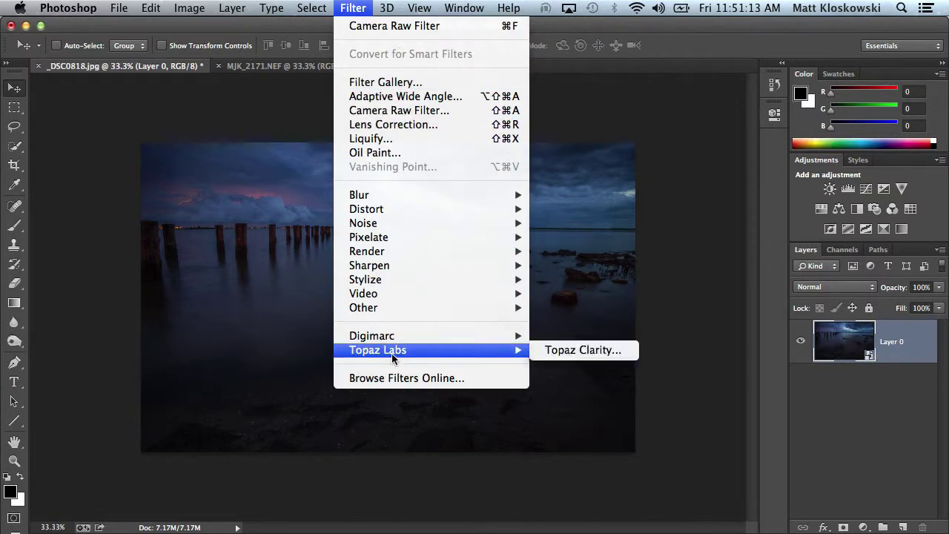
pyautogui.moveTo(506, 272)
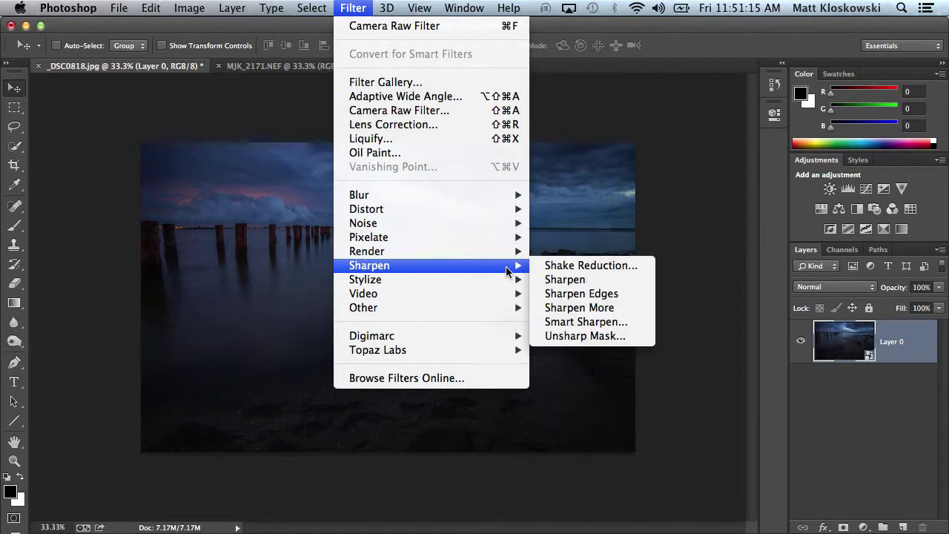
pyautogui.click(565, 337)
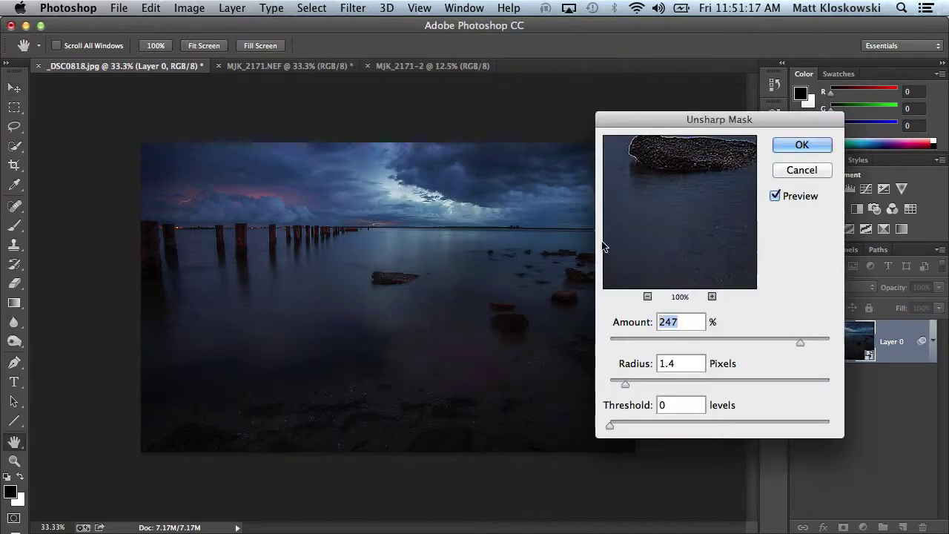
pyautogui.press('Return')
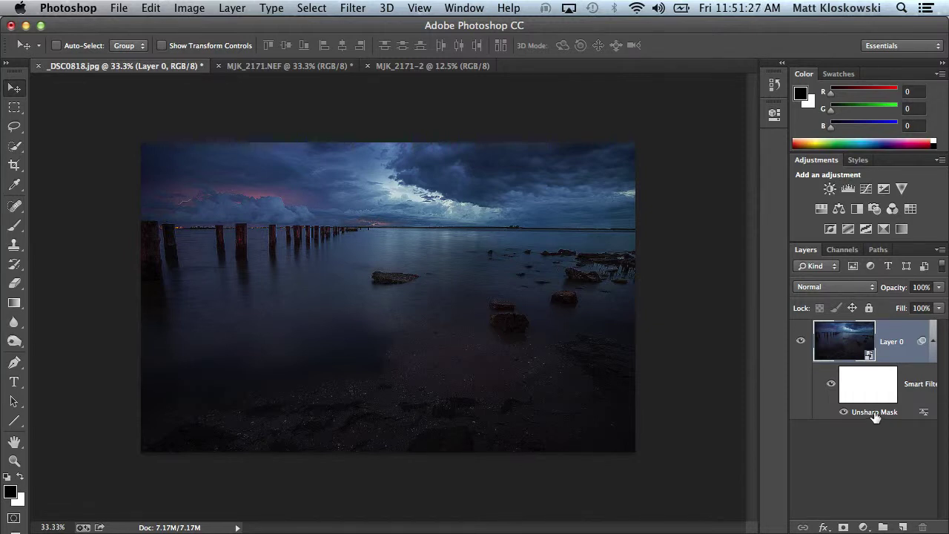
# Step: Reopen the Unsharp Mask smart filter to try an amount of 102%, cancel the edit, and undo the filter
pyautogui.doubleClick(875, 413)
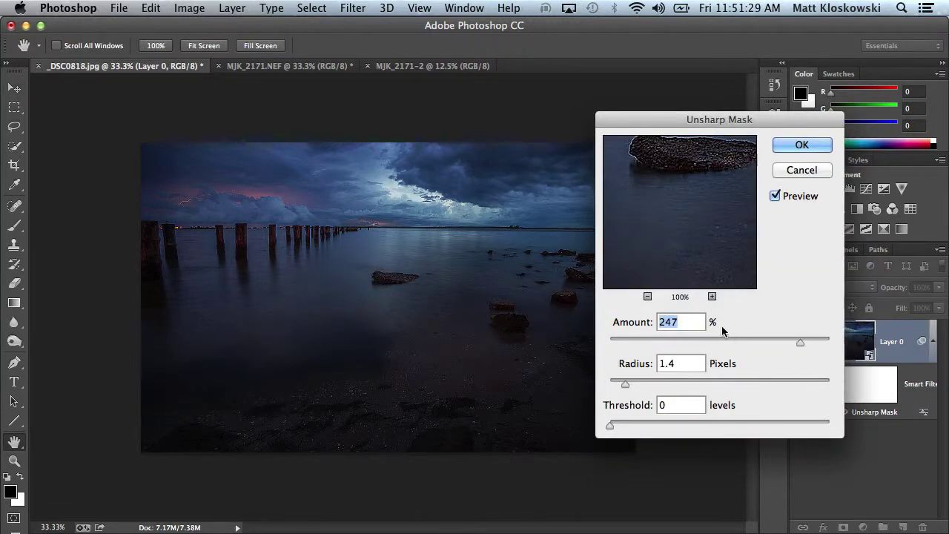
pyautogui.moveTo(798, 343); pyautogui.dragTo(730, 343)
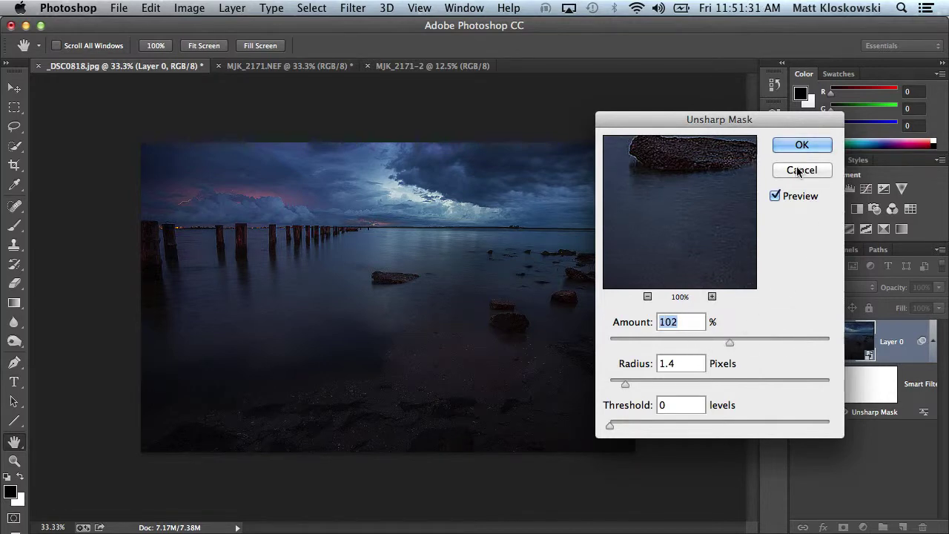
pyautogui.click(799, 172)
pyautogui.press('super+z')
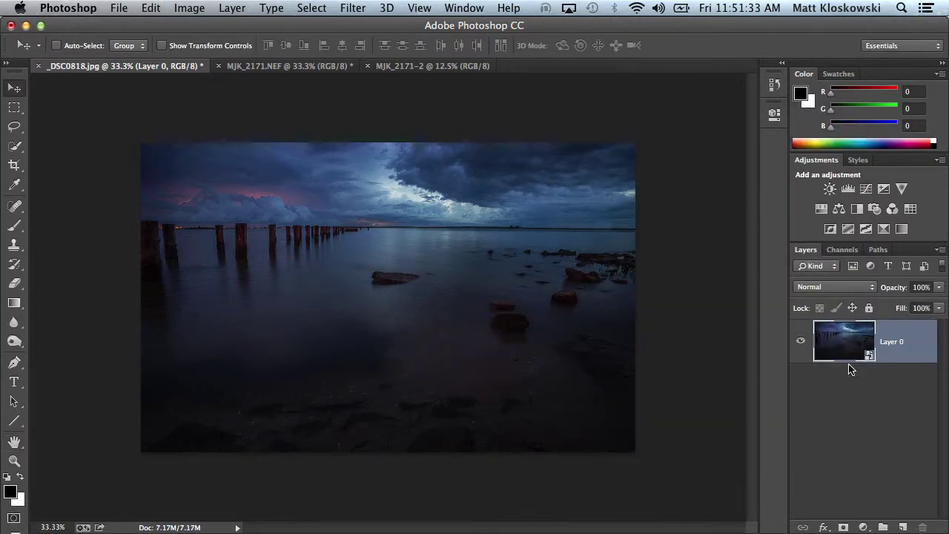
# Step: Start the Camera Raw Filter on the smart object and set Exposure to +0.95, Temperature to +6 and Tint to +3
pyautogui.click(353, 9)
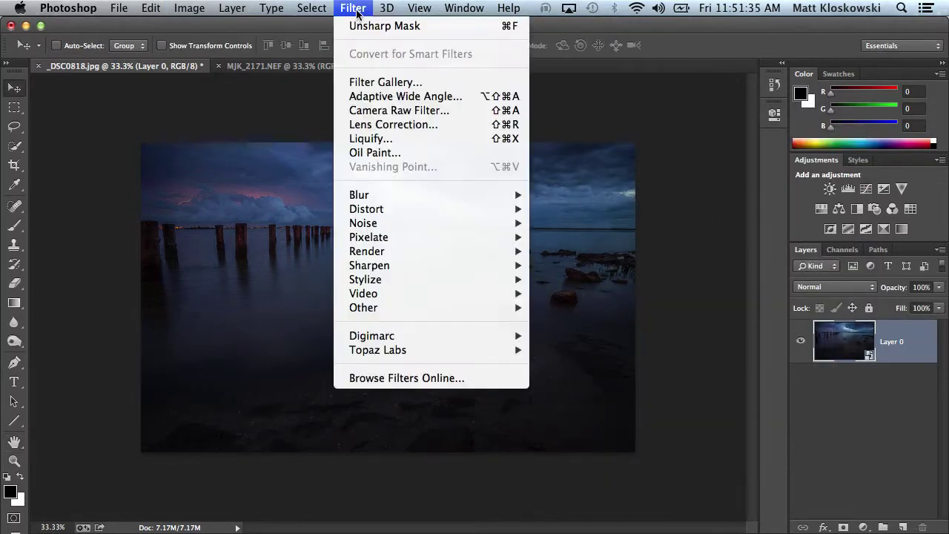
pyautogui.click(389, 109)
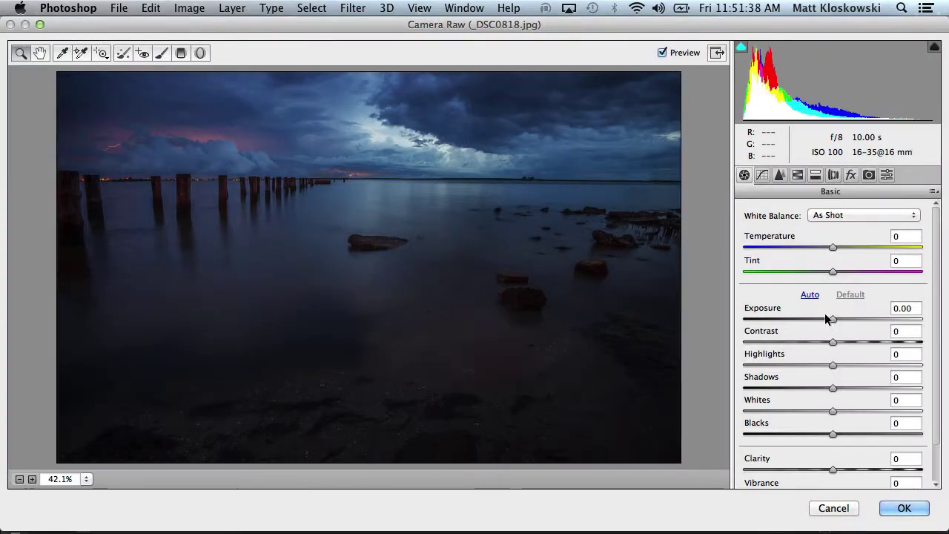
pyautogui.moveTo(832, 319); pyautogui.dragTo(849, 300)
pyautogui.click(837, 247)
pyautogui.moveTo(837, 247); pyautogui.dragTo(838, 271)
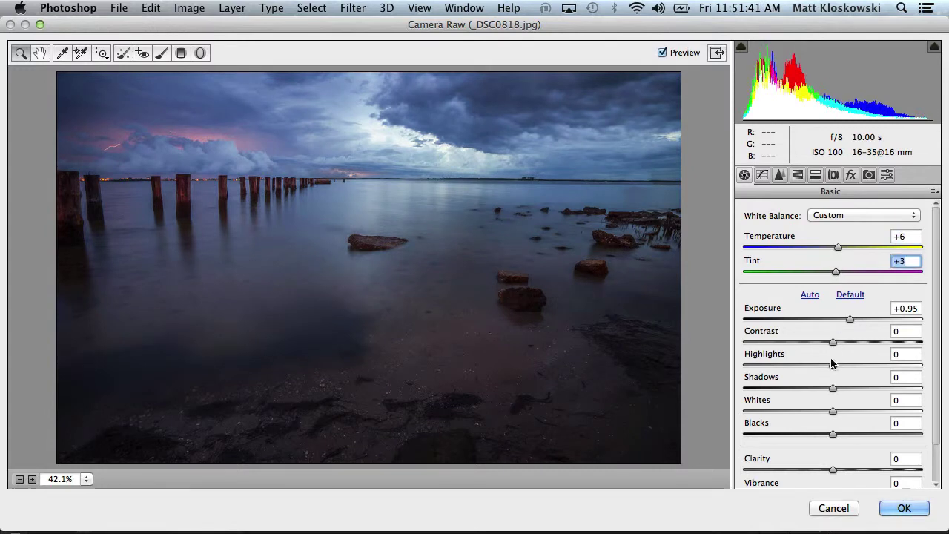
# Step: Set Highlights to -59, compare the photo with and without the preview, and apply the Camera Raw smart filter
pyautogui.moveTo(826, 365); pyautogui.dragTo(780, 361)
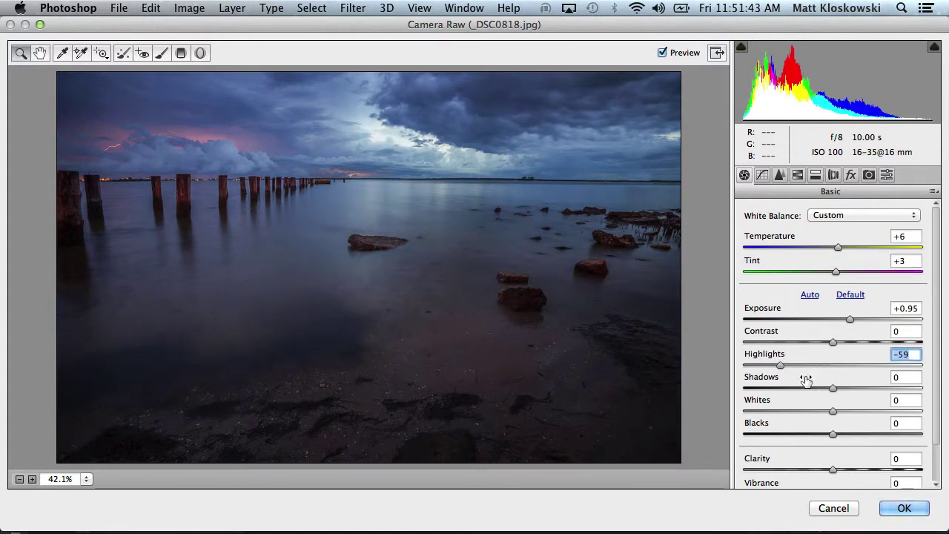
pyautogui.click(661, 52)
pyautogui.click(660, 51)
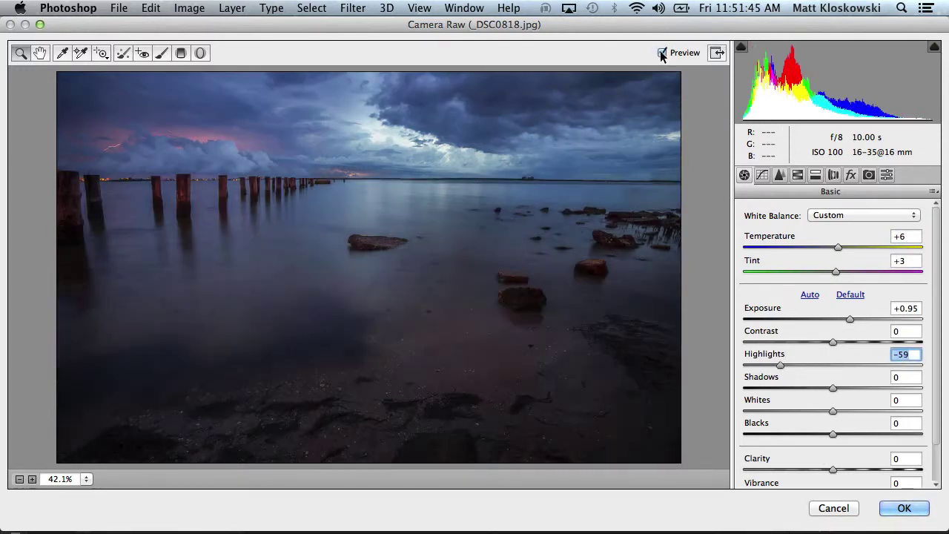
pyautogui.click(886, 507)
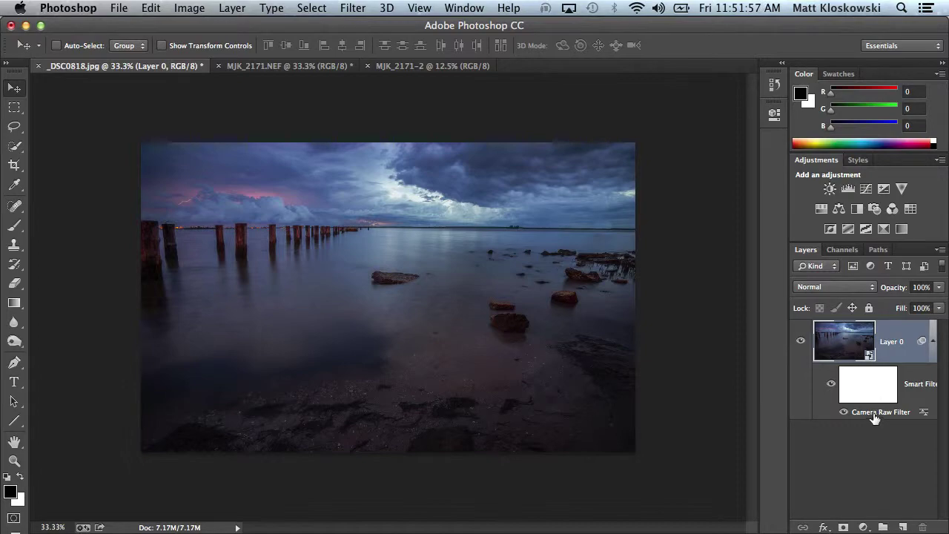
# Step: Compare the stored settings of the existing Camera Raw smart filter with those of a newly started Camera Raw Filter, cancelling both
pyautogui.doubleClick(874, 415)
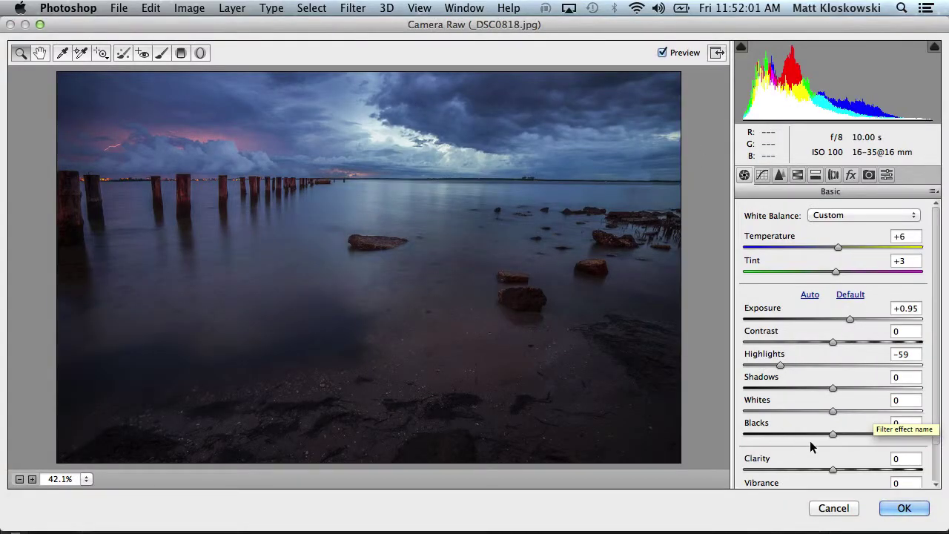
pyautogui.click(833, 509)
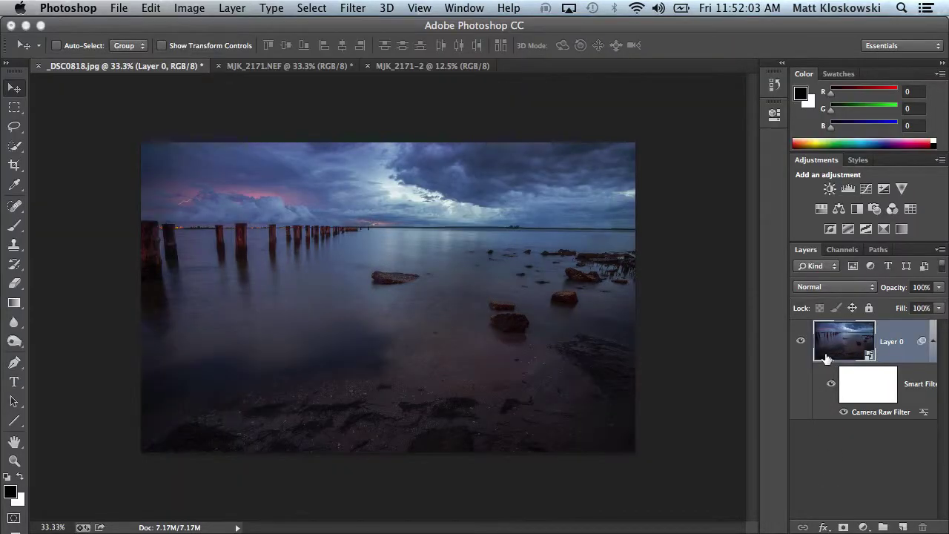
pyautogui.click(353, 9)
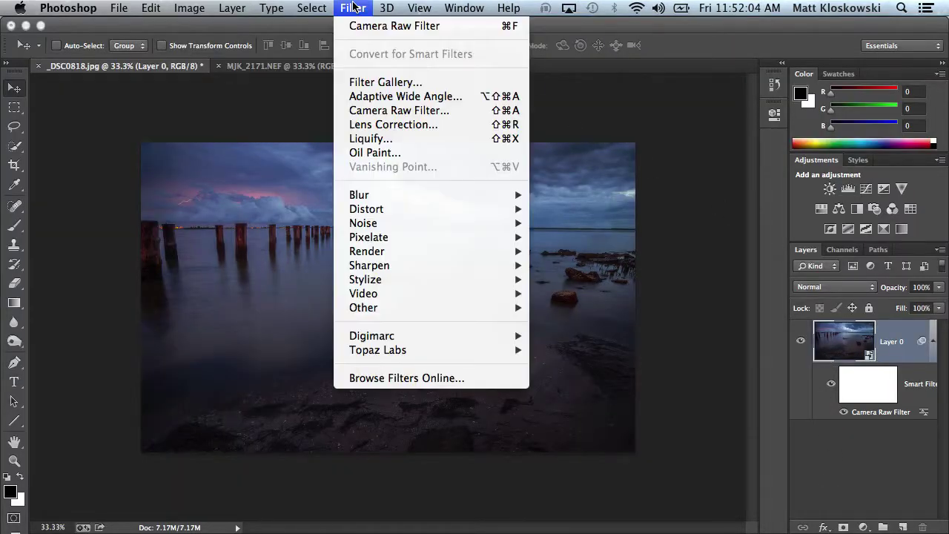
pyautogui.click(380, 111)
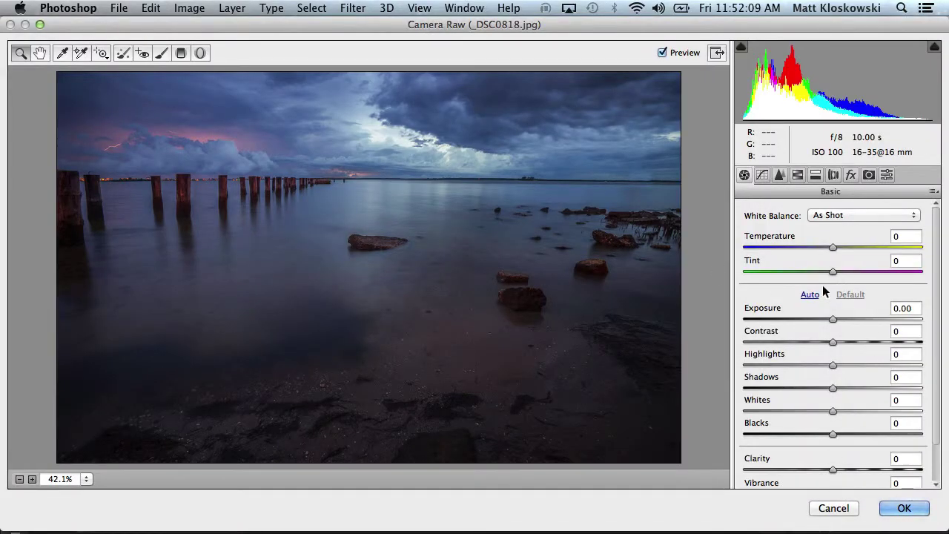
pyautogui.click(833, 508)
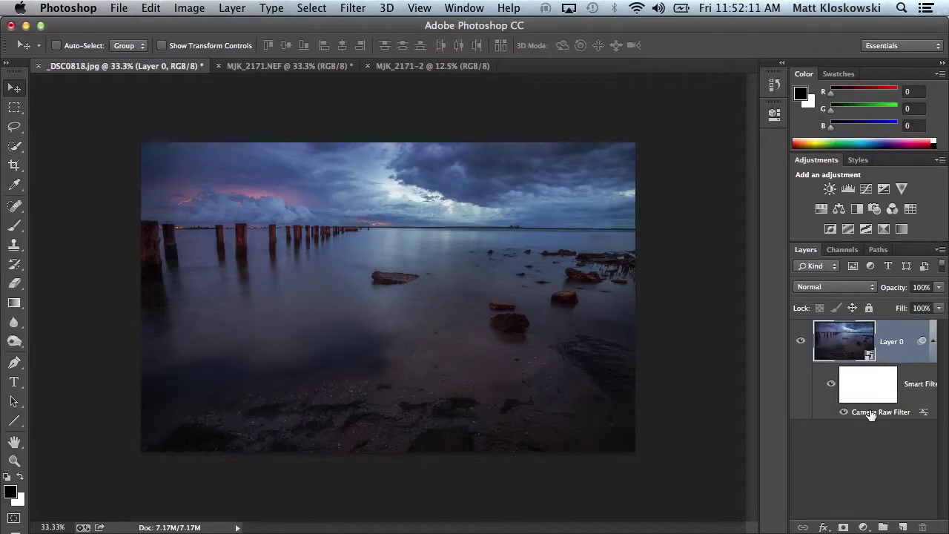
# Step: Edit the existing Camera Raw smart filter and lower its Exposure to +0.50
pyautogui.doubleClick(869, 412)
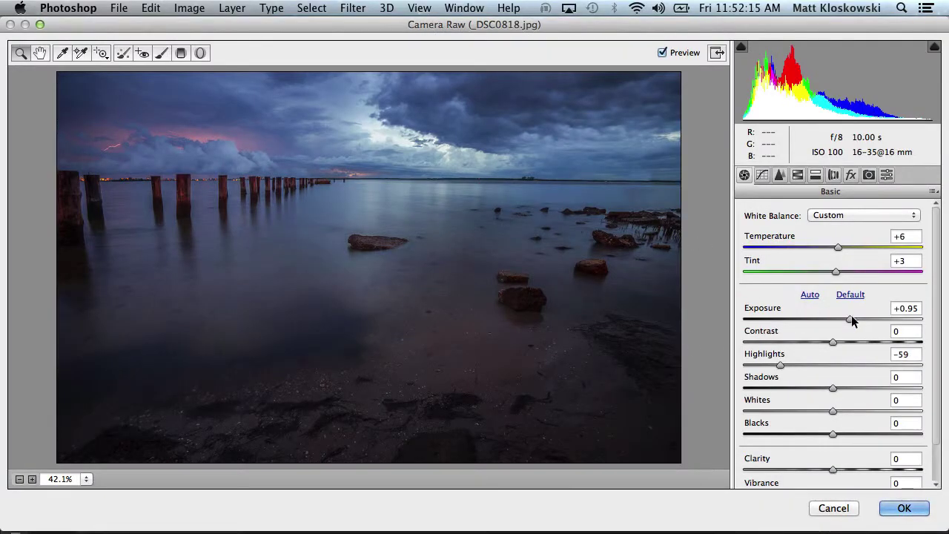
pyautogui.moveTo(850, 319); pyautogui.dragTo(843, 318)
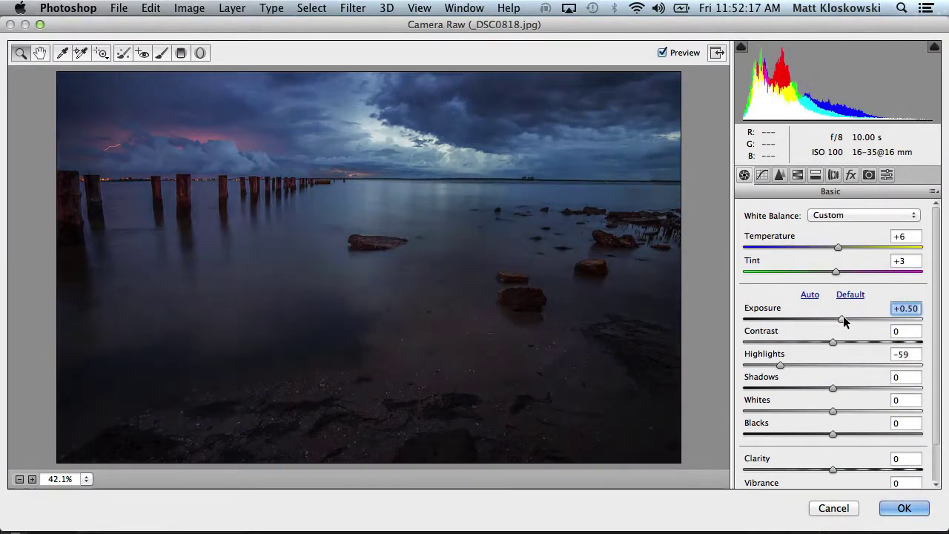
pyautogui.click(893, 508)
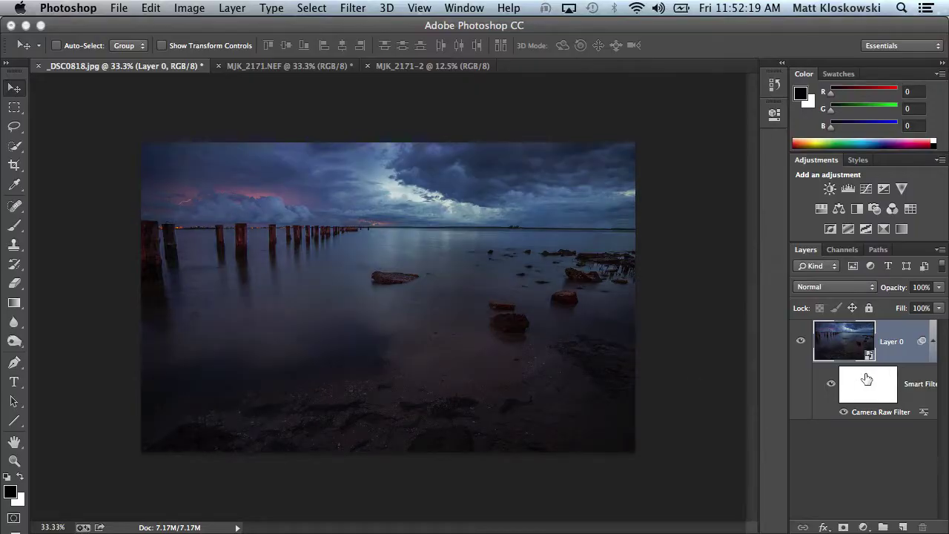